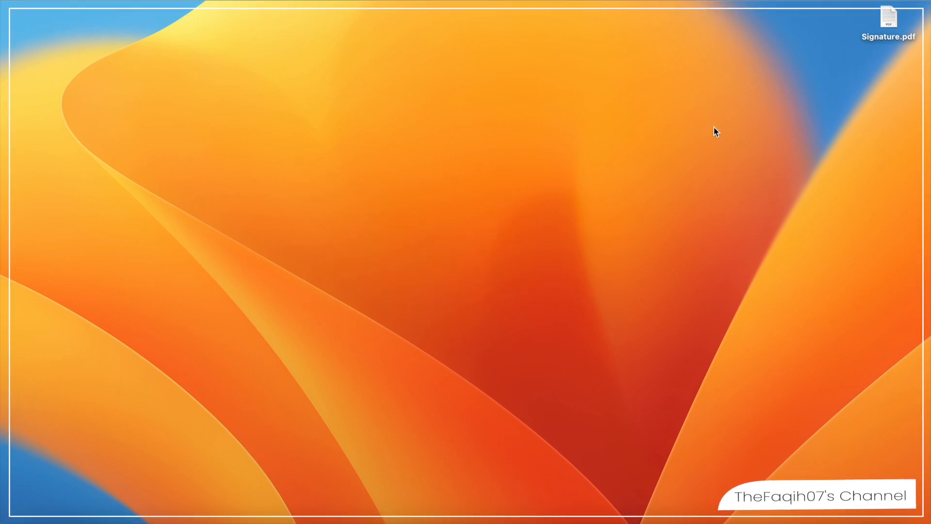
# - Open Signature.pdf from the desktop, show the markup tools and start creating a new signature
pyautogui.doubleClick(891, 19)
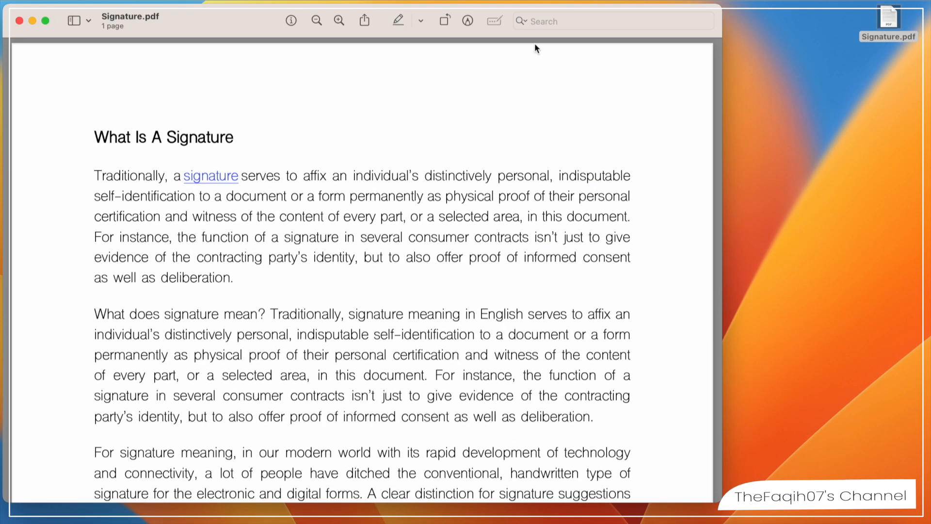
pyautogui.click(317, 21)
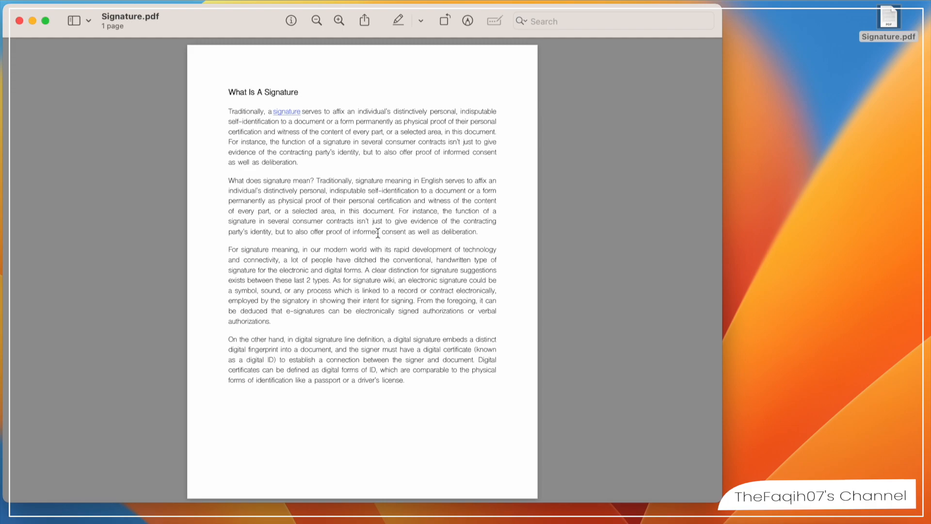
pyautogui.click(468, 21)
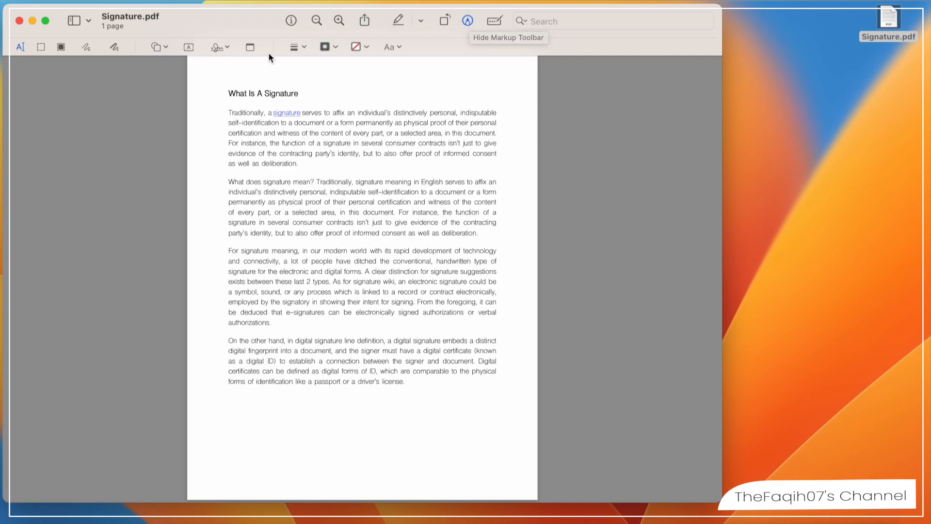
pyautogui.click(218, 47)
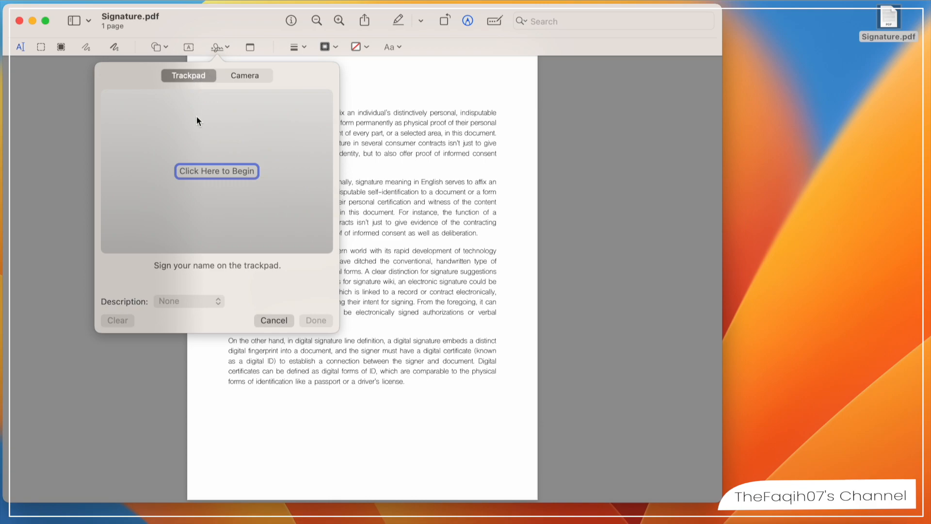
pyautogui.click(212, 177)
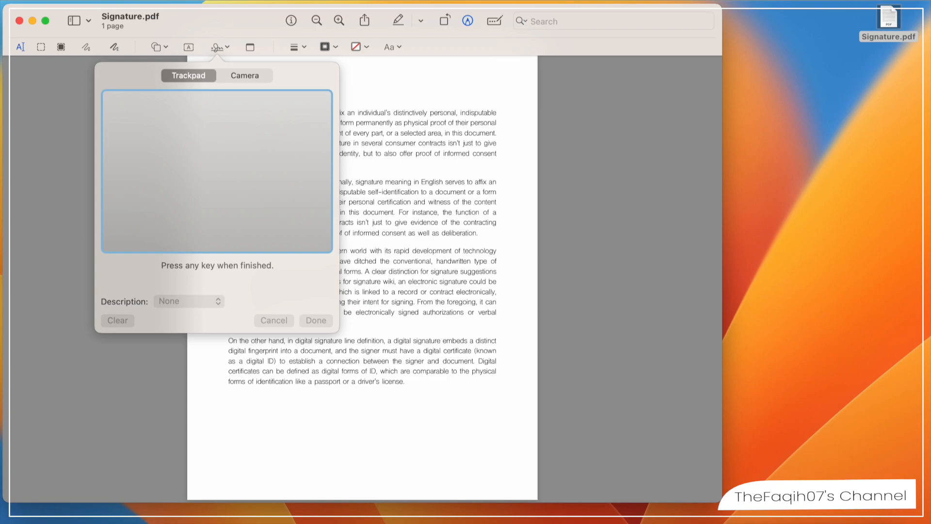
pyautogui.moveTo(148, 137)
pyautogui.mouseDown()
pyautogui.moveTo(130, 196)
pyautogui.moveTo(178, 166)
pyautogui.moveTo(207, 163)
pyautogui.mouseUp()
pyautogui.moveTo(171, 219); pyautogui.dragTo(238, 153)
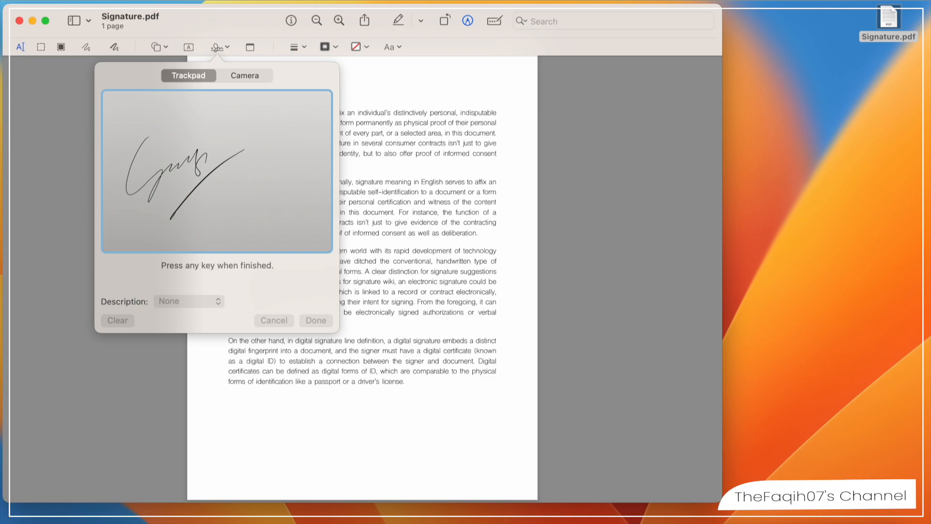
pyautogui.press('space')
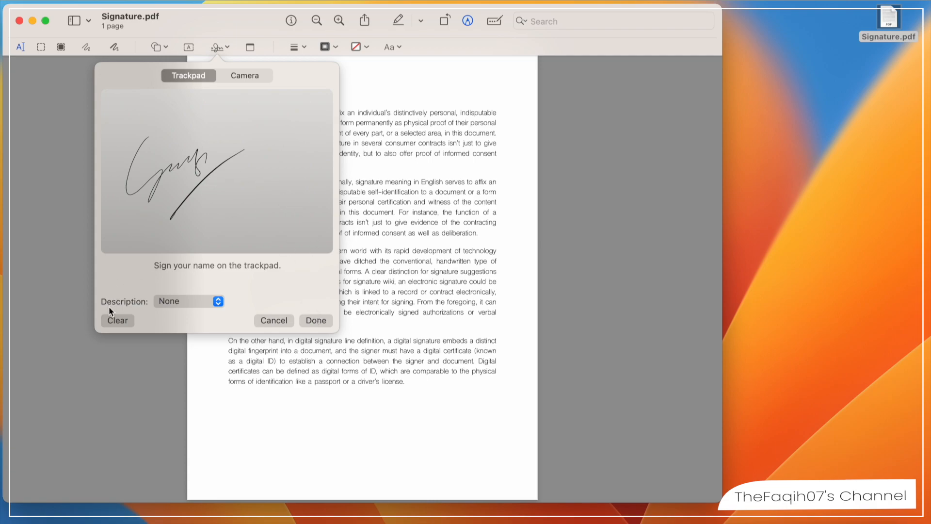
pyautogui.click(117, 324)
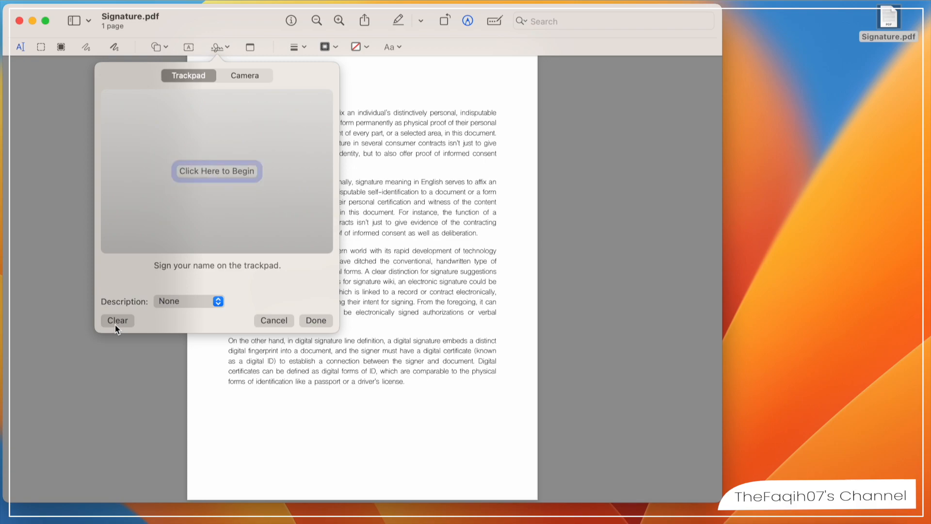
# - Draw the word "Signature" with an underline on the trackpad and save it as a signature without a description
pyautogui.click(226, 170)
pyautogui.moveTo(164, 111)
pyautogui.mouseDown()
pyautogui.moveTo(121, 160)
pyautogui.moveTo(130, 201)
pyautogui.moveTo(209, 155)
pyautogui.moveTo(221, 172)
pyautogui.moveTo(291, 168)
pyautogui.moveTo(294, 200)
pyautogui.mouseUp()
pyautogui.moveTo(175, 219); pyautogui.dragTo(270, 203)
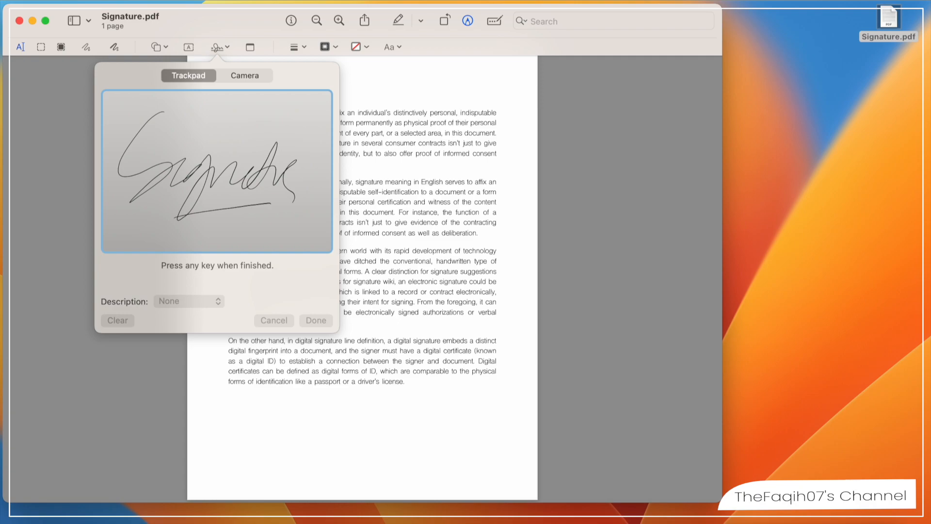
pyautogui.press('space')
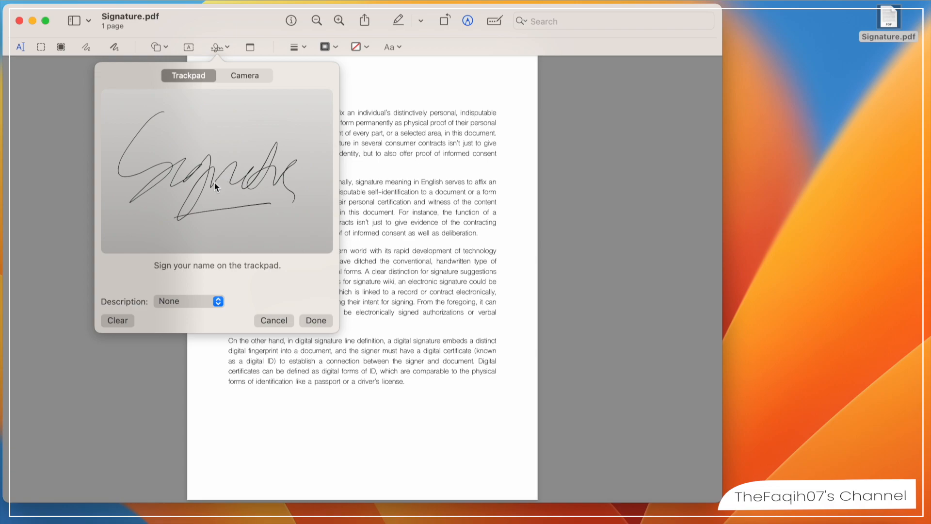
pyautogui.click(196, 302)
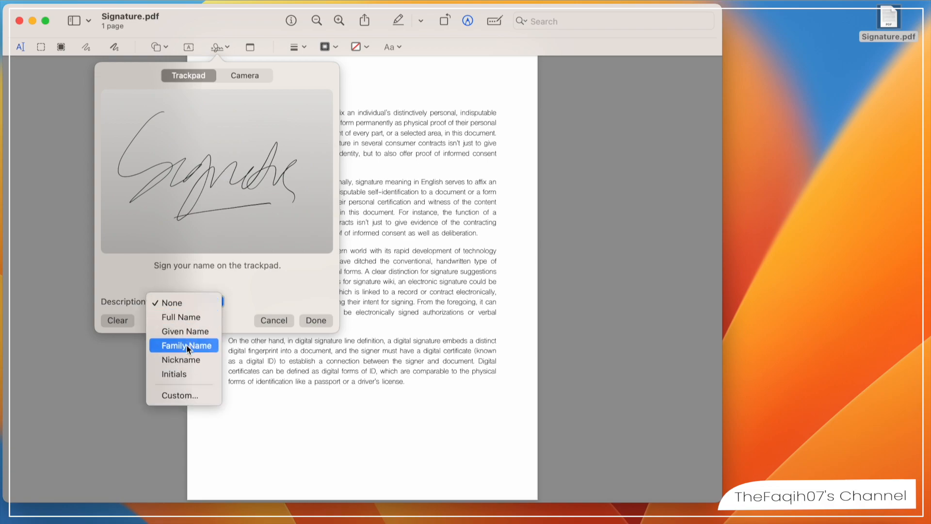
pyautogui.click(213, 284)
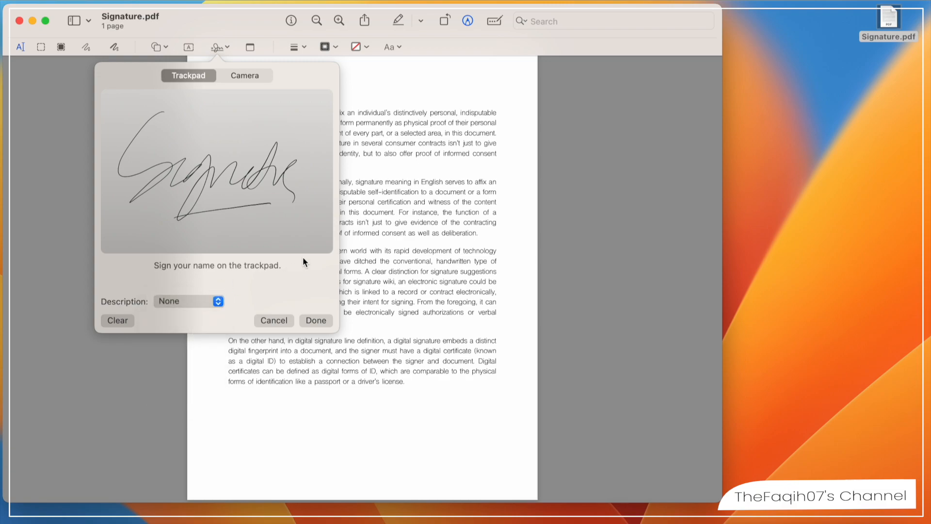
pyautogui.click(313, 321)
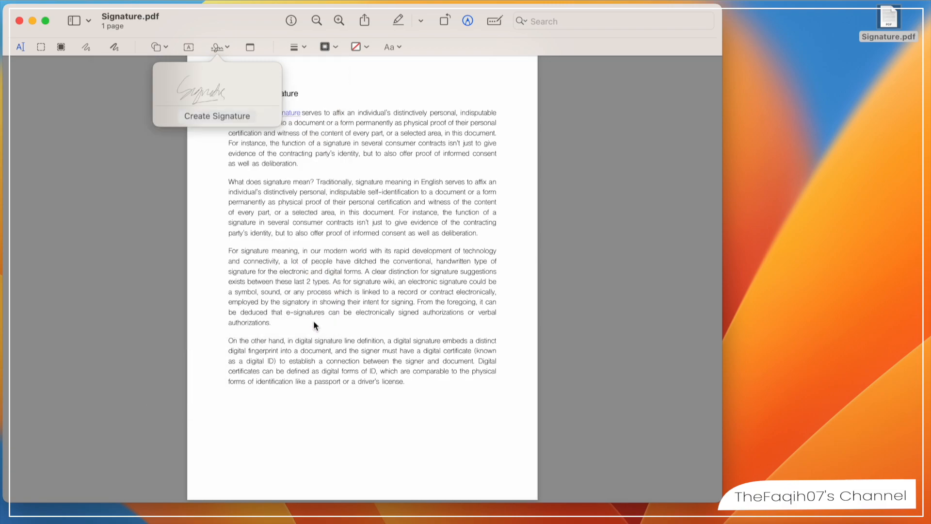
# - Insert the saved trackpad signature, enlarge it and place it beneath the last paragraph, aligned with the text's left edge
pyautogui.click(216, 94)
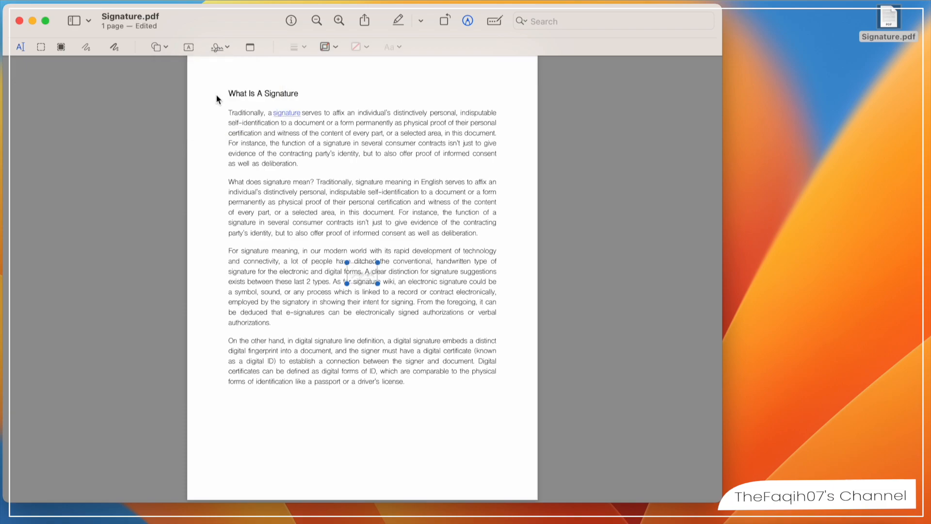
pyautogui.moveTo(363, 265); pyautogui.dragTo(362, 301)
pyautogui.moveTo(342, 370)
pyautogui.mouseDown()
pyautogui.moveTo(286, 427)
pyautogui.moveTo(208, 459)
pyautogui.moveTo(191, 453)
pyautogui.moveTo(254, 413)
pyautogui.moveTo(245, 413)
pyautogui.moveTo(225, 429)
pyautogui.moveTo(265, 426)
pyautogui.moveTo(324, 466)
pyautogui.moveTo(279, 442)
pyautogui.moveTo(318, 469)
pyautogui.moveTo(299, 447)
pyautogui.mouseUp()
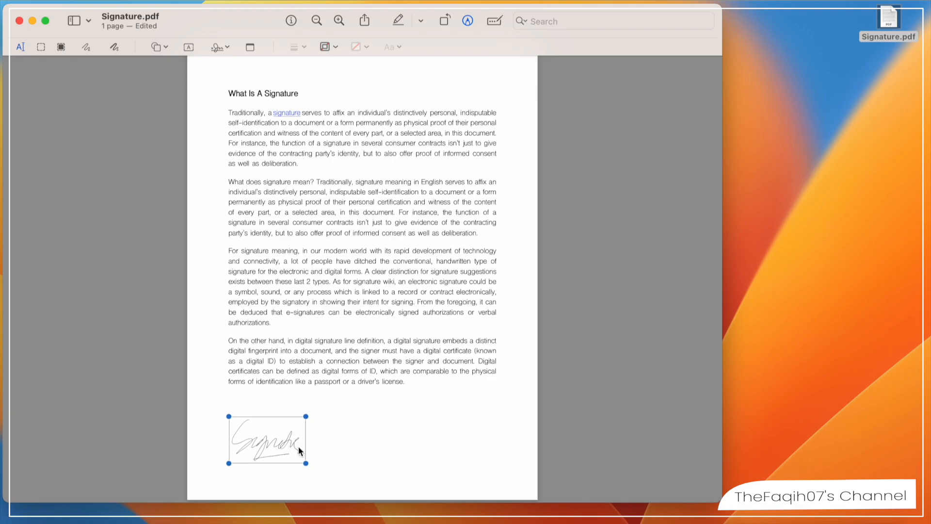
pyautogui.click(319, 438)
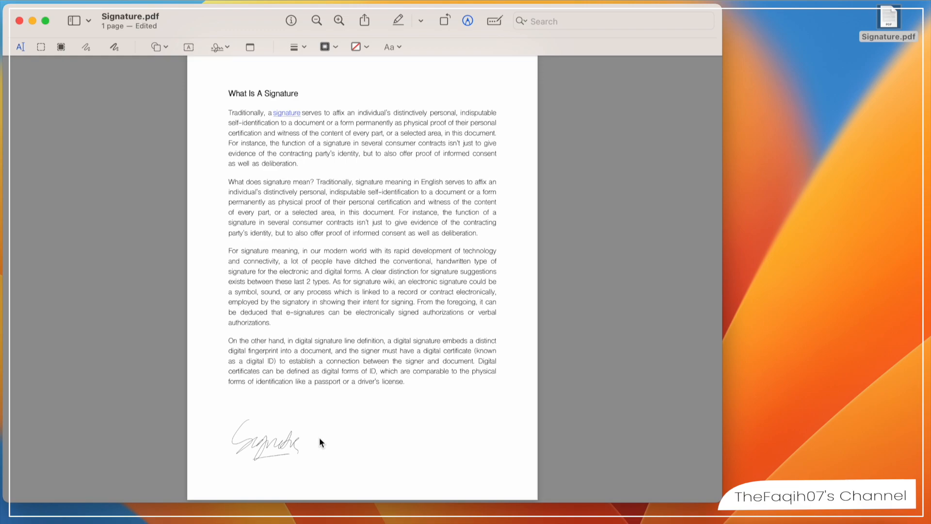
pyautogui.click(225, 45)
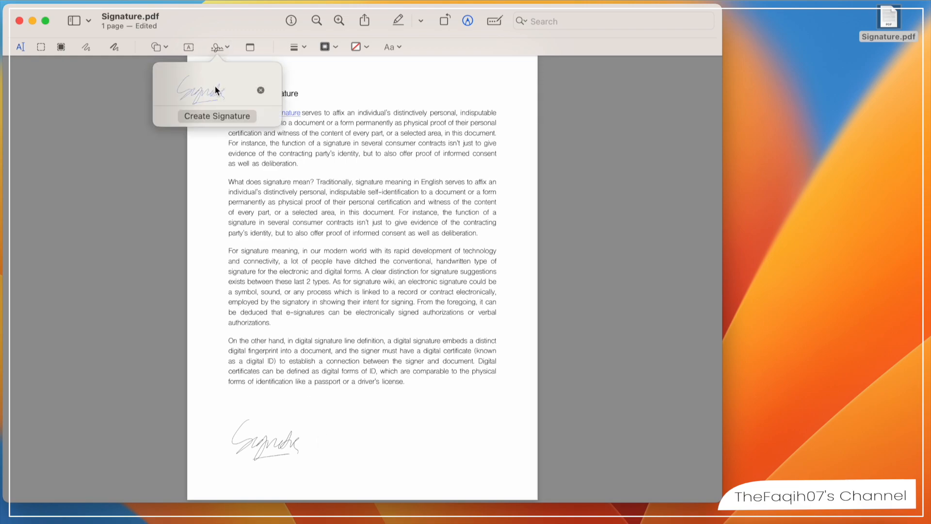
pyautogui.click(275, 164)
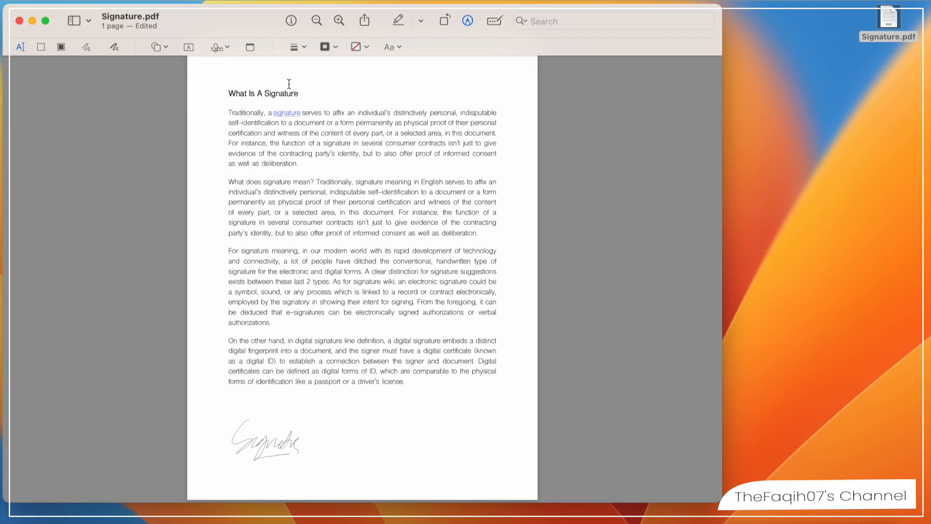
# - Create a second signature by capturing the handwritten "Signature" on white paper with the camera, and save it
pyautogui.click(225, 48)
pyautogui.moveTo(262, 102)
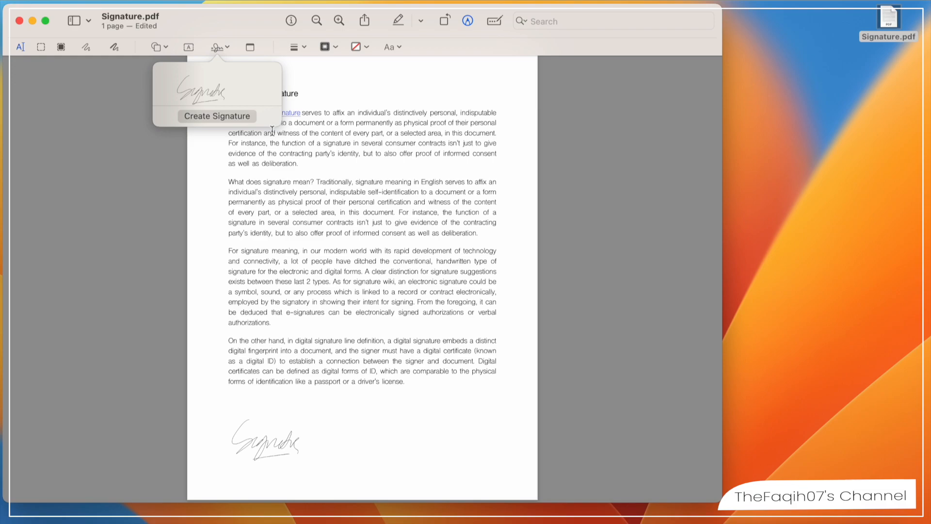
pyautogui.click(222, 117)
pyautogui.click(250, 74)
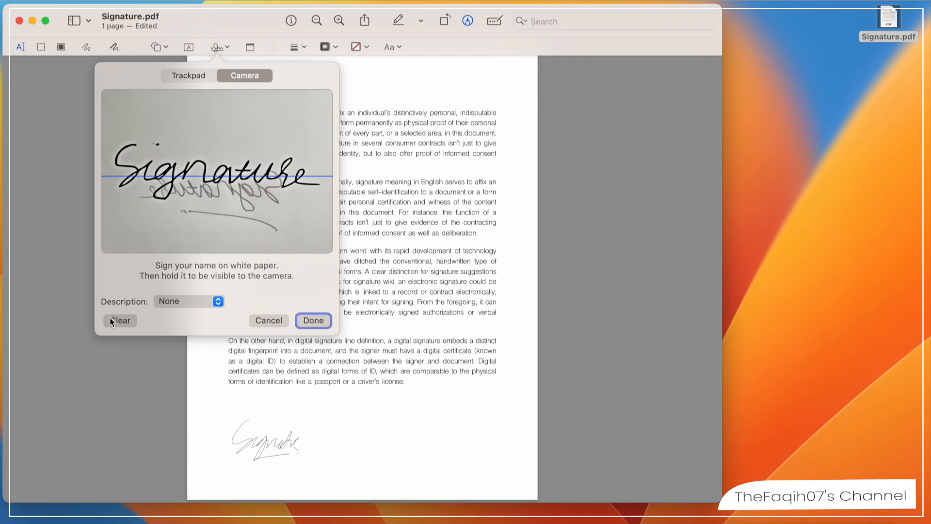
pyautogui.click(306, 323)
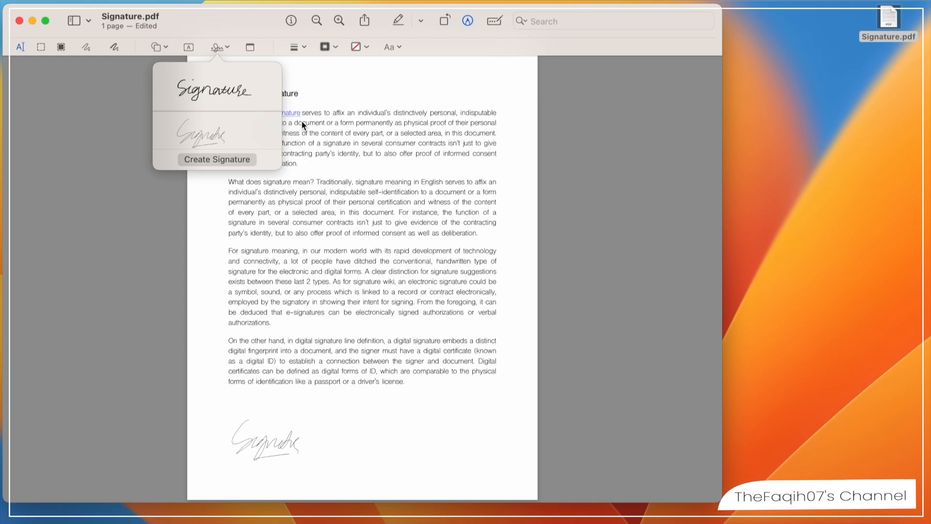
pyautogui.click(311, 90)
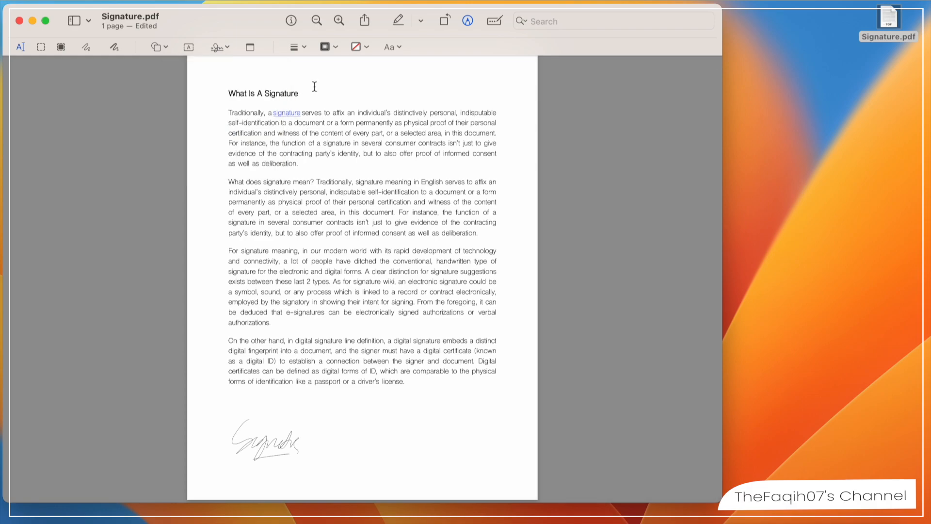
# - Insert the camera-captured signature, enlarge it and place it beside the trackpad signature below the last paragraph
pyautogui.click(227, 45)
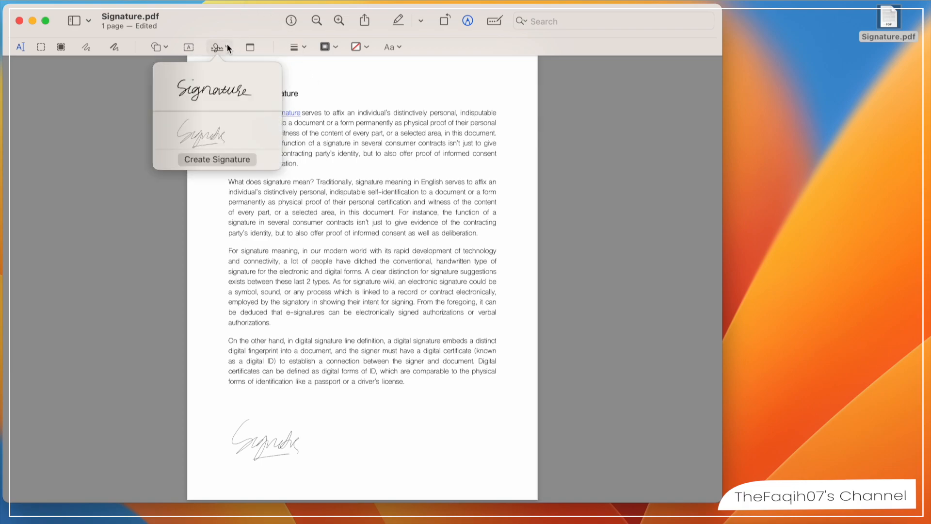
pyautogui.click(216, 91)
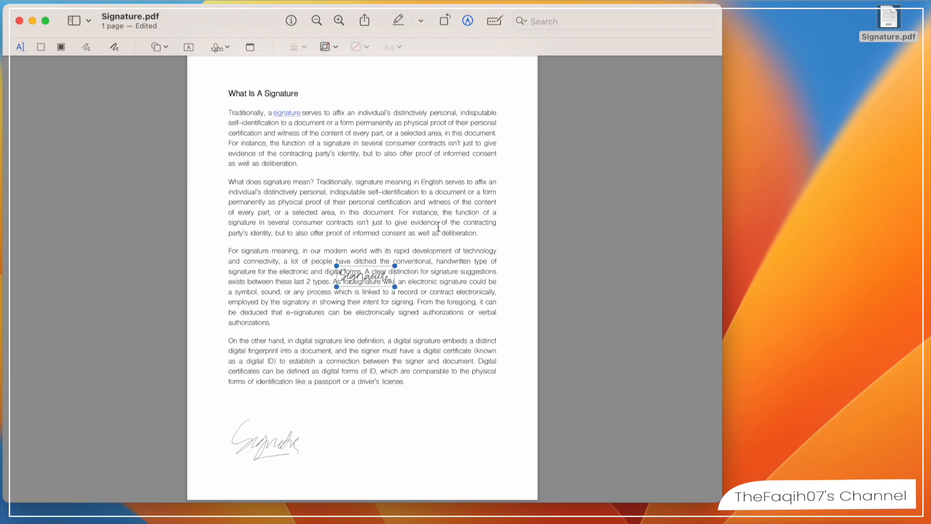
pyautogui.moveTo(365, 273)
pyautogui.mouseDown()
pyautogui.moveTo(422, 473)
pyautogui.moveTo(417, 446)
pyautogui.moveTo(342, 419)
pyautogui.mouseUp()
pyautogui.moveTo(449, 463); pyautogui.dragTo(464, 469)
pyautogui.moveTo(420, 445); pyautogui.dragTo(424, 440)
pyautogui.doubleClick(424, 441)
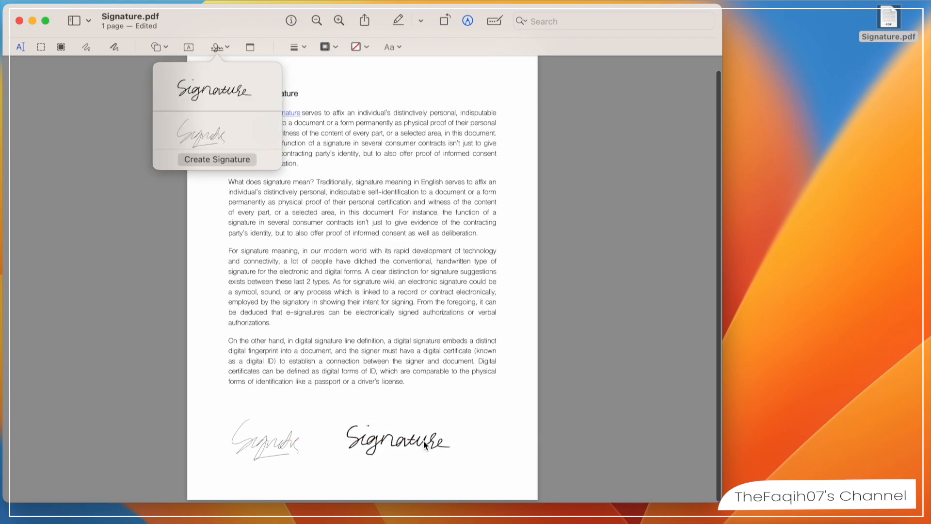
pyautogui.click(451, 394)
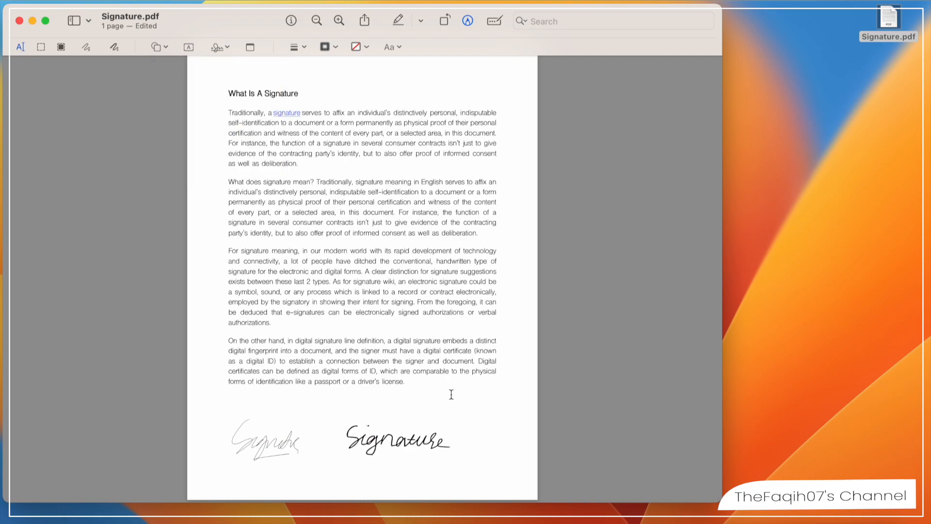
# - Save the signed document and quit Preview
pyautogui.press('super+s')
pyautogui.click(51, 3)
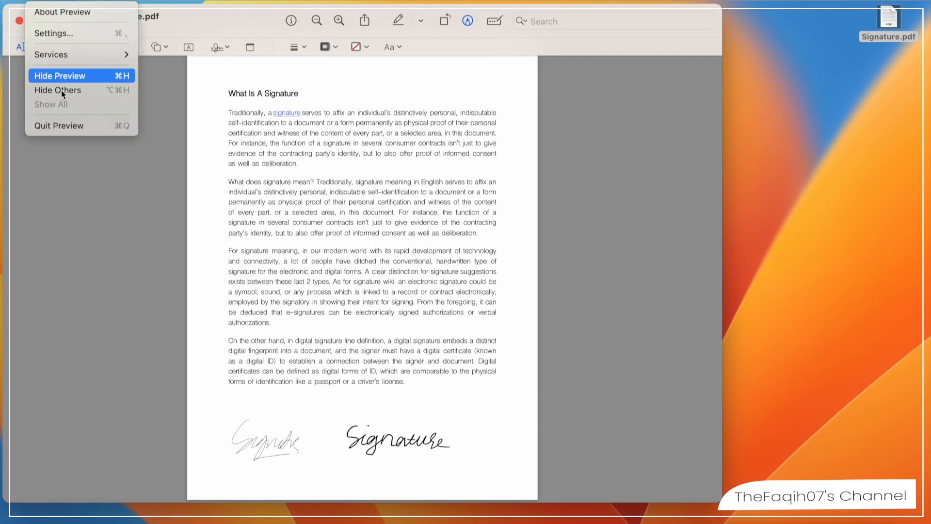
pyautogui.click(62, 122)
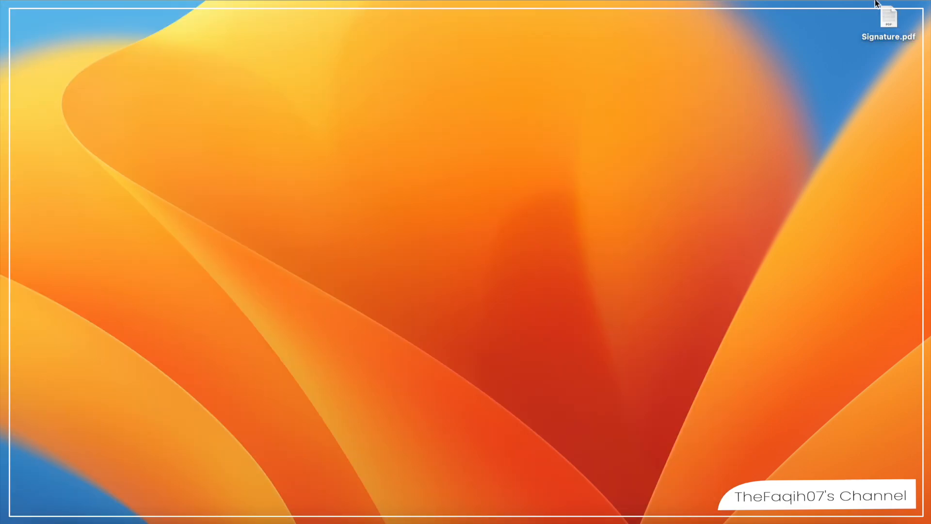
# - Check the saved Signature.pdf on the desktop with Quick Look
pyautogui.click(888, 17)
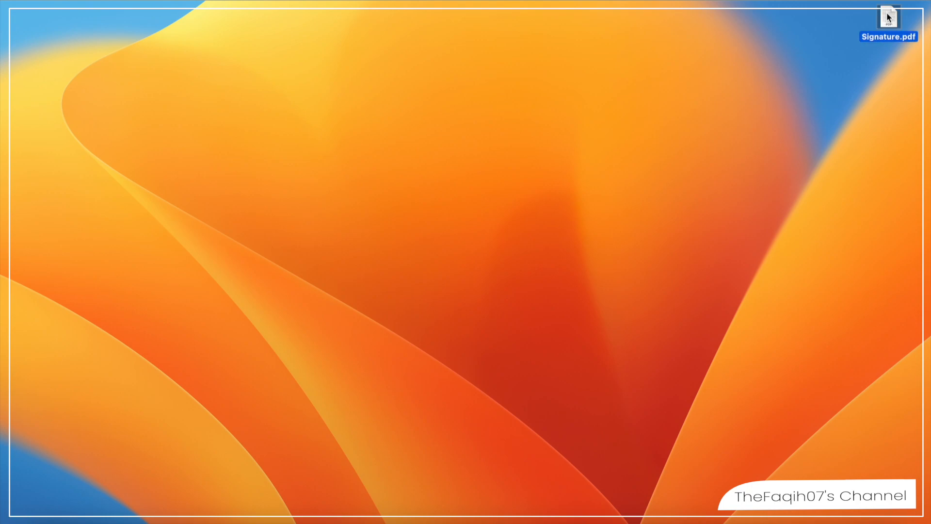
pyautogui.press('space')
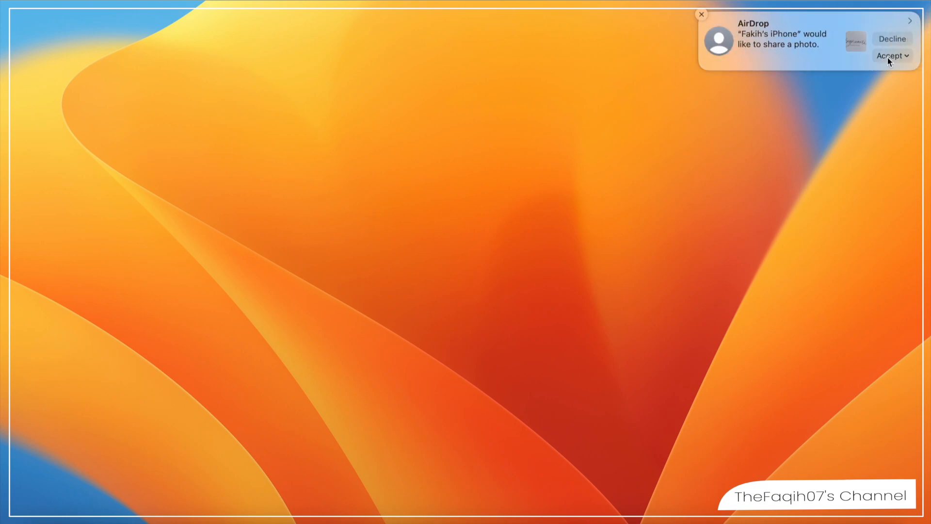
# - Accept the photo shared through AirDrop and move it from the Downloads folder to the desktop
pyautogui.click(889, 56)
pyautogui.click(884, 72)
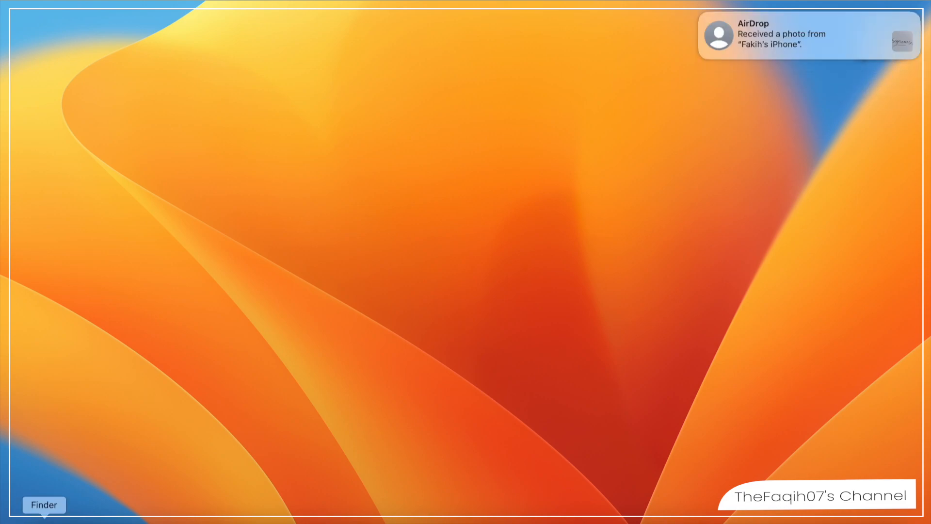
pyautogui.click(44, 522)
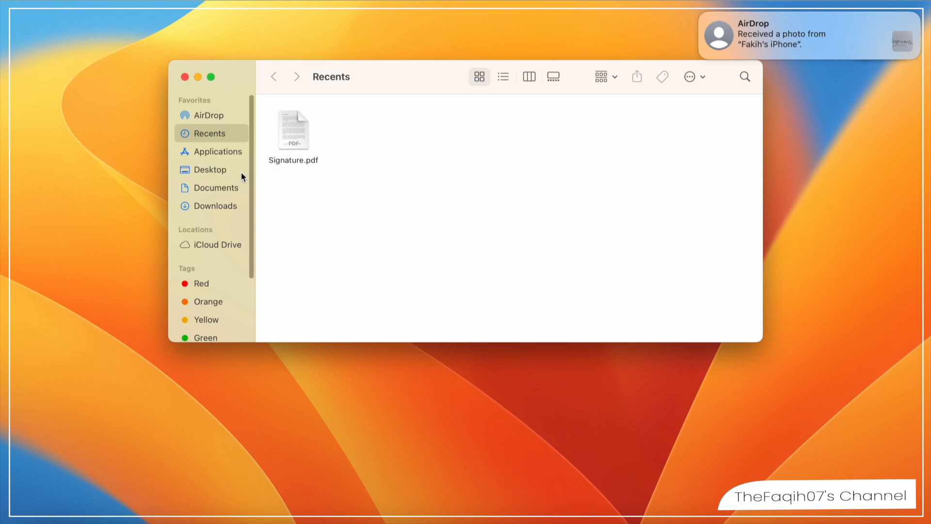
pyautogui.click(228, 187)
pyautogui.click(223, 206)
pyautogui.moveTo(341, 121); pyautogui.dragTo(852, 178)
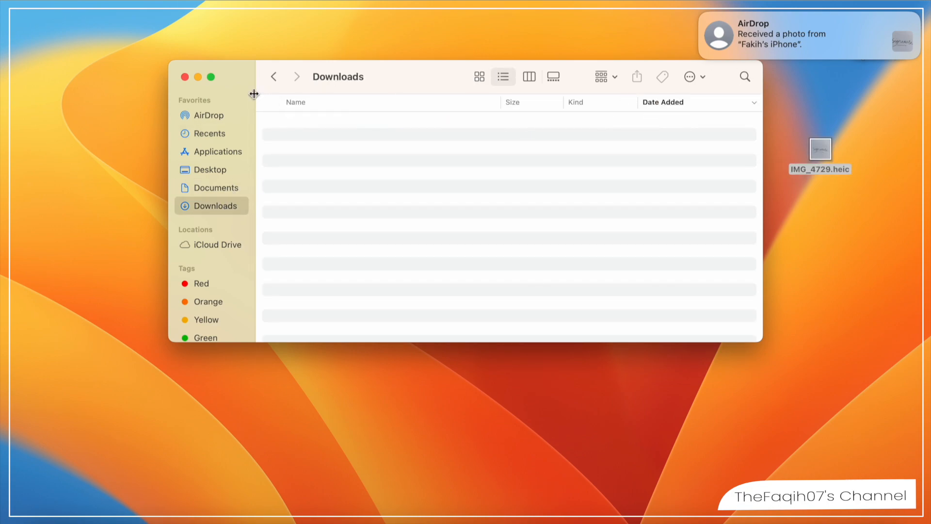
pyautogui.click(184, 76)
# - Examine the received signature photo on the desktop with Quick Look
pyautogui.click(826, 204)
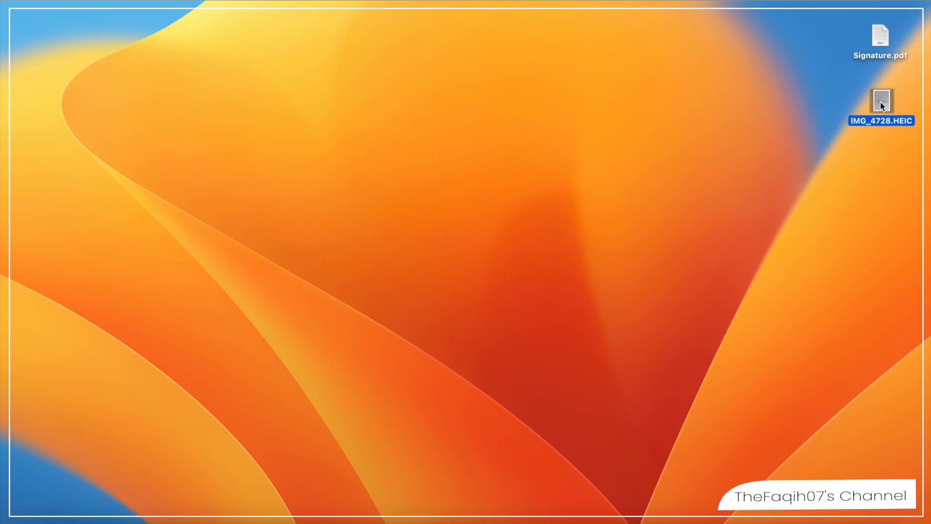
pyautogui.press('space')
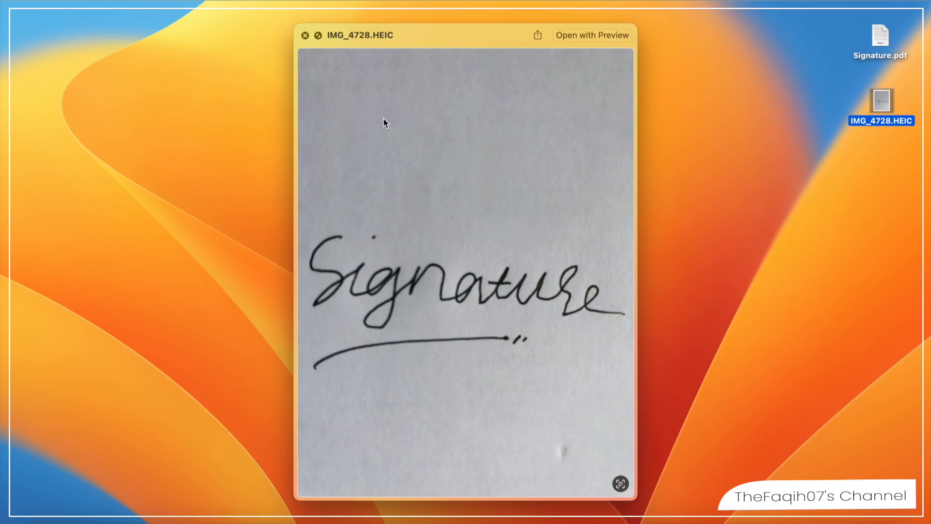
# - Close the photo preview, switch to the open Word document and insert the signature photo IMG_4728.HEIC from the desktop after the last paragraph
pyautogui.click(305, 35)
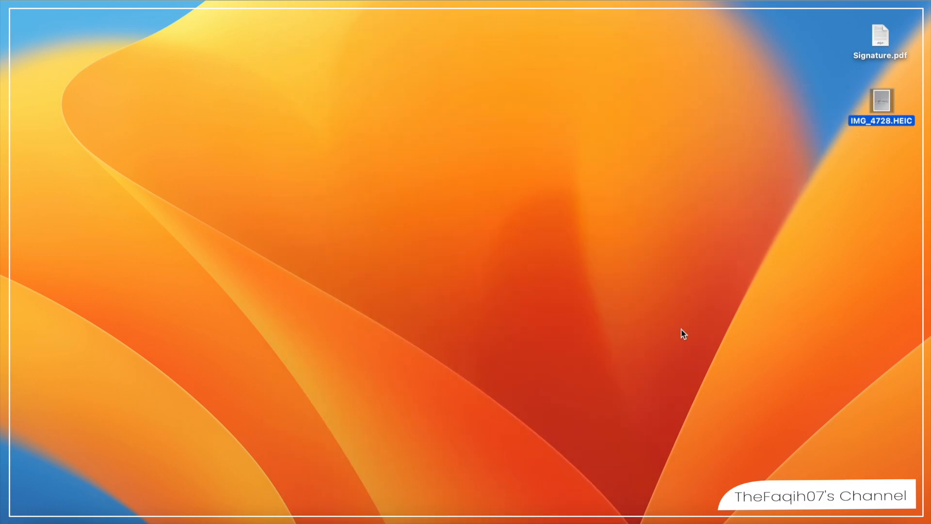
pyautogui.click(717, 517)
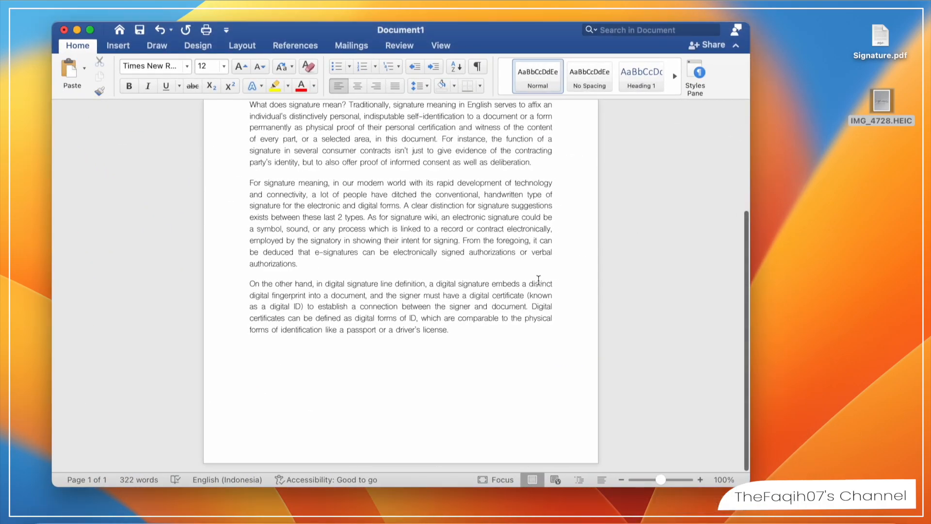
pyautogui.moveTo(887, 106)
pyautogui.mouseDown()
pyautogui.moveTo(487, 301)
pyautogui.moveTo(383, 374)
pyautogui.mouseUp()
pyautogui.scroll(3, 415, 277)
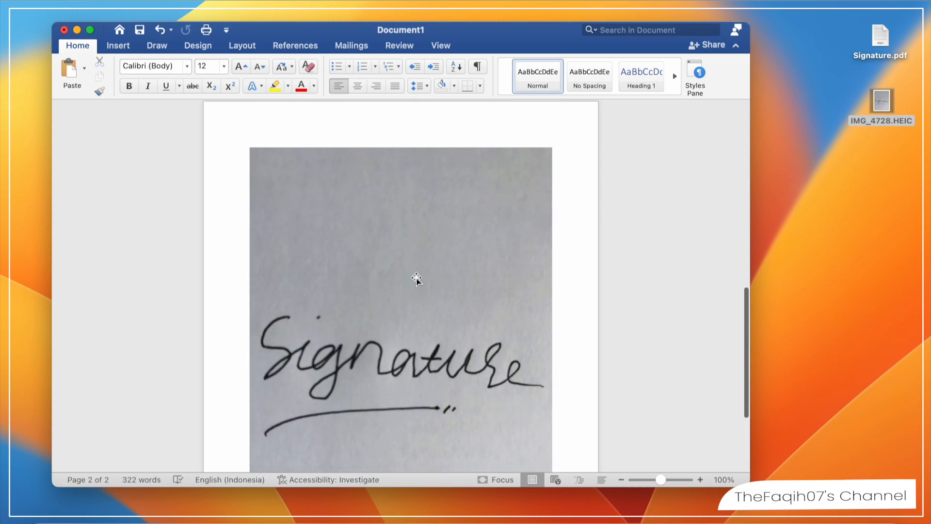
# - Delete the inserted signature photo from the Word document and shift focus back to the desktop
pyautogui.click(415, 276)
pyautogui.rightClick(415, 276)
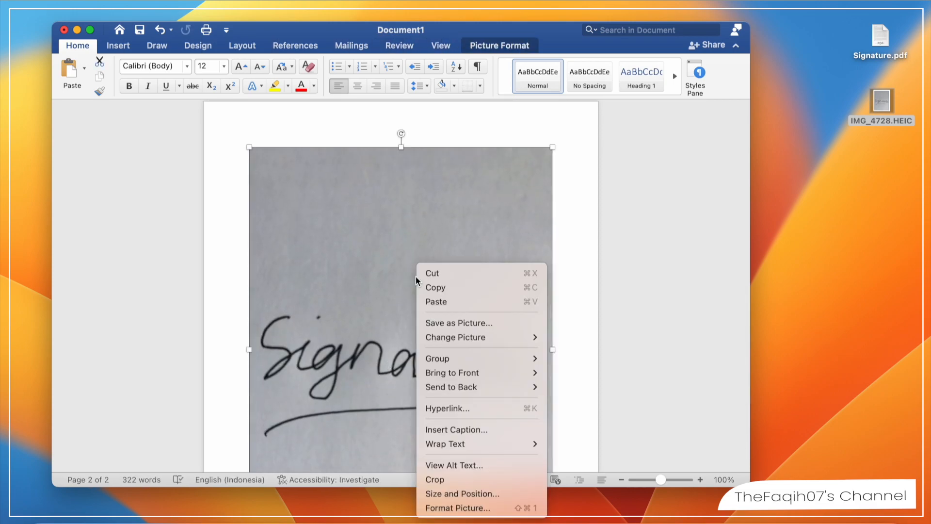
pyautogui.click(464, 219)
pyautogui.press('Delete')
pyautogui.scroll(-3, 464, 220)
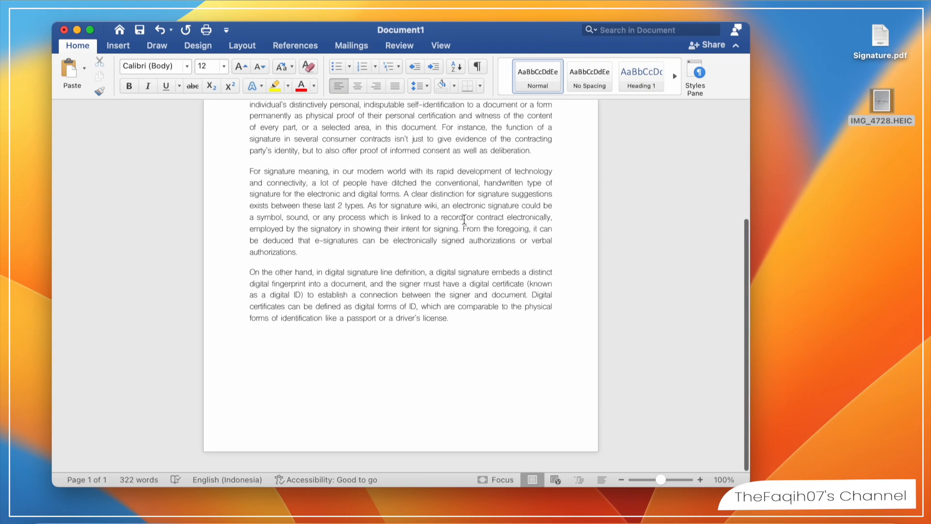
pyautogui.click(796, 124)
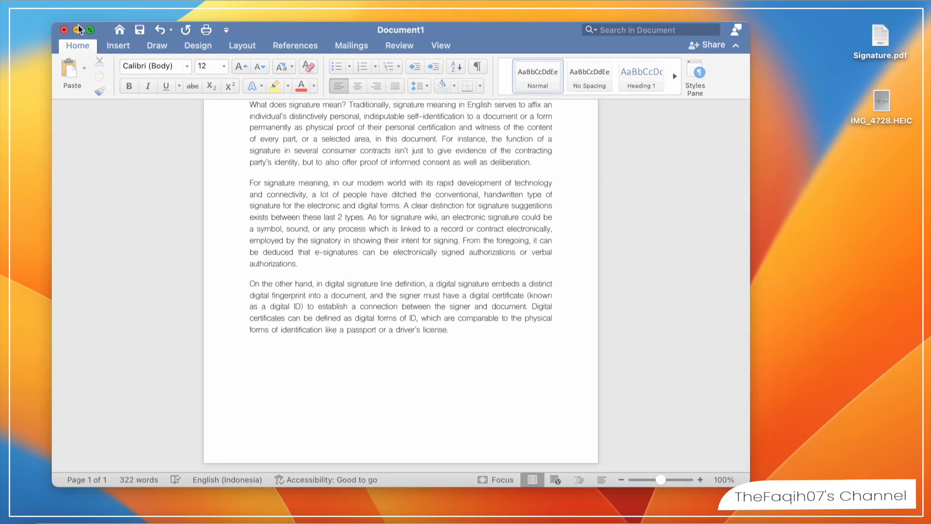